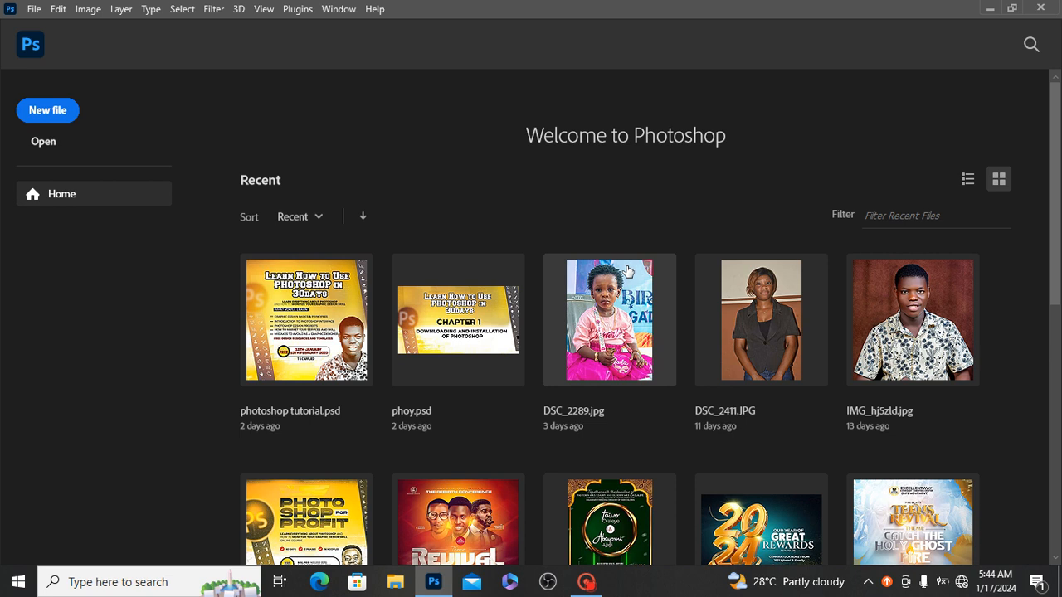
Step: Switch to File Explorer by opening the desktop folder bvb, and go into New folder and its subfolder New folder (10)
{"action": "left_click", "coordinate": [989, 8]}
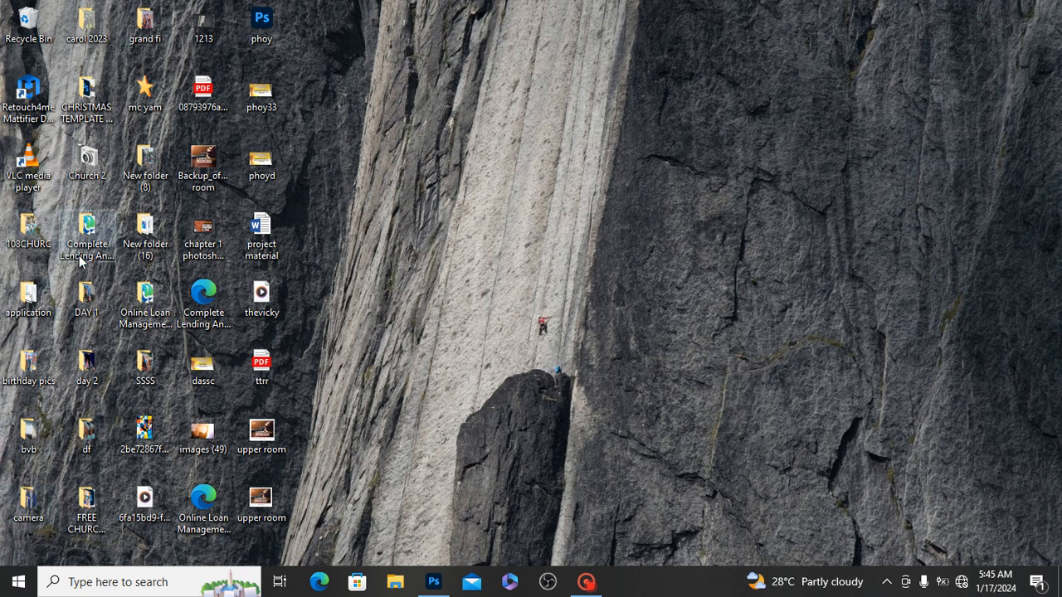
{"action": "left_click", "coordinate": [34, 435]}
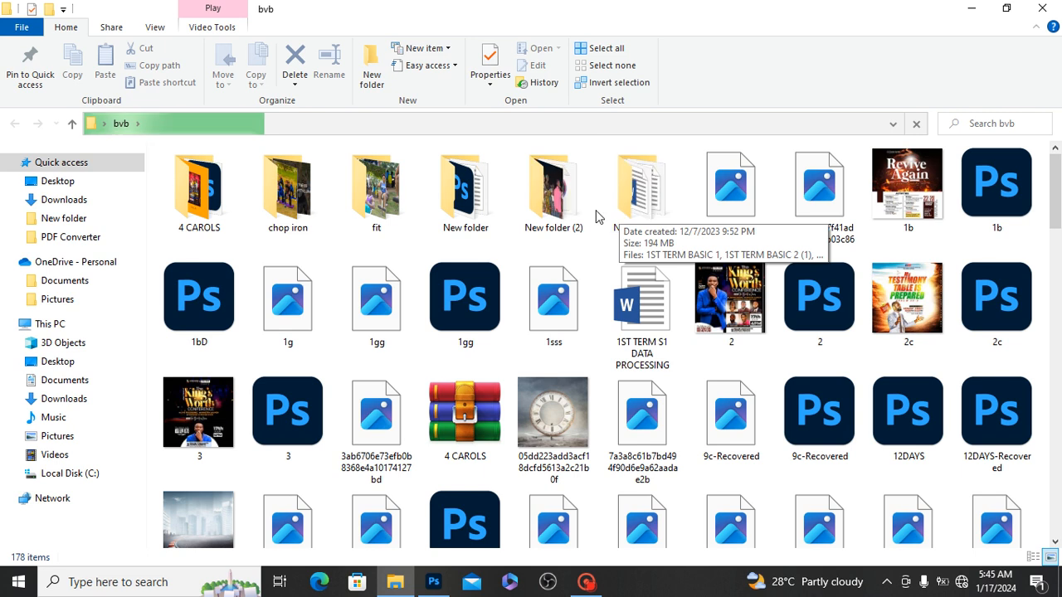
{"action": "left_click", "coordinate": [486, 200]}
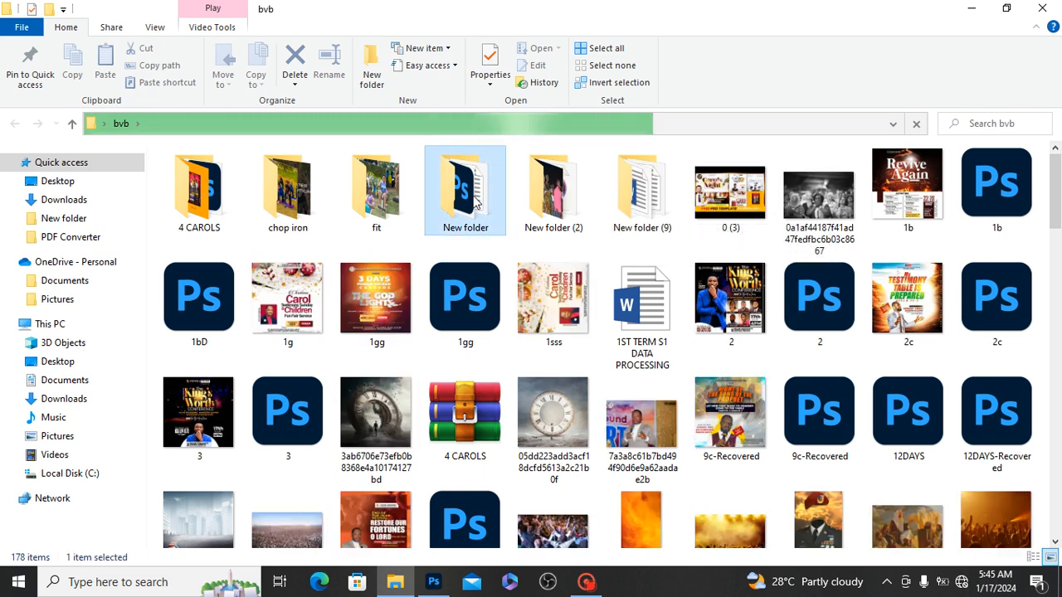
{"action": "double_click", "coordinate": [476, 202]}
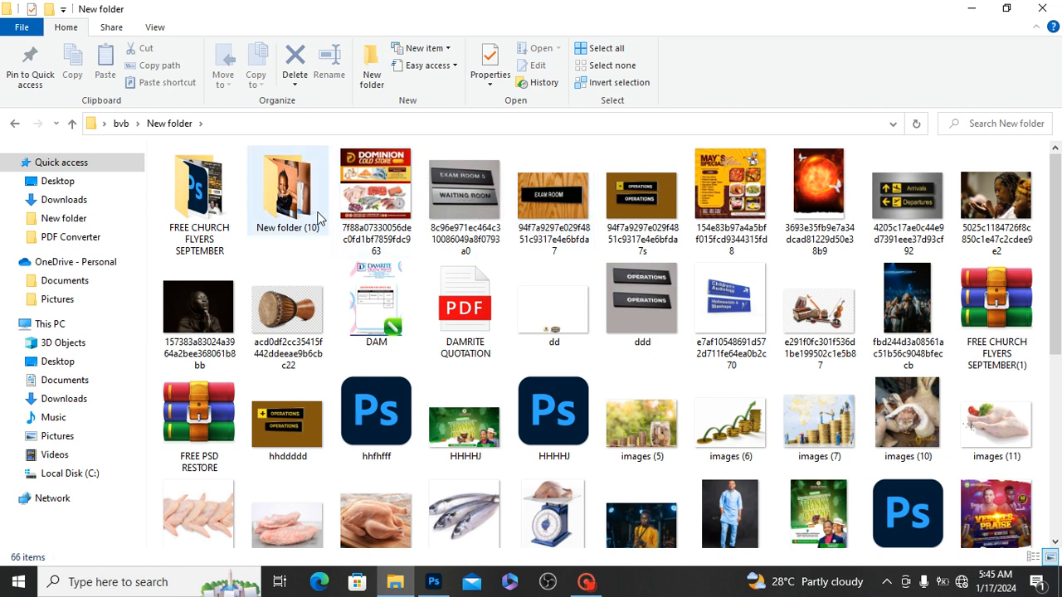
{"action": "left_click", "coordinate": [270, 204]}
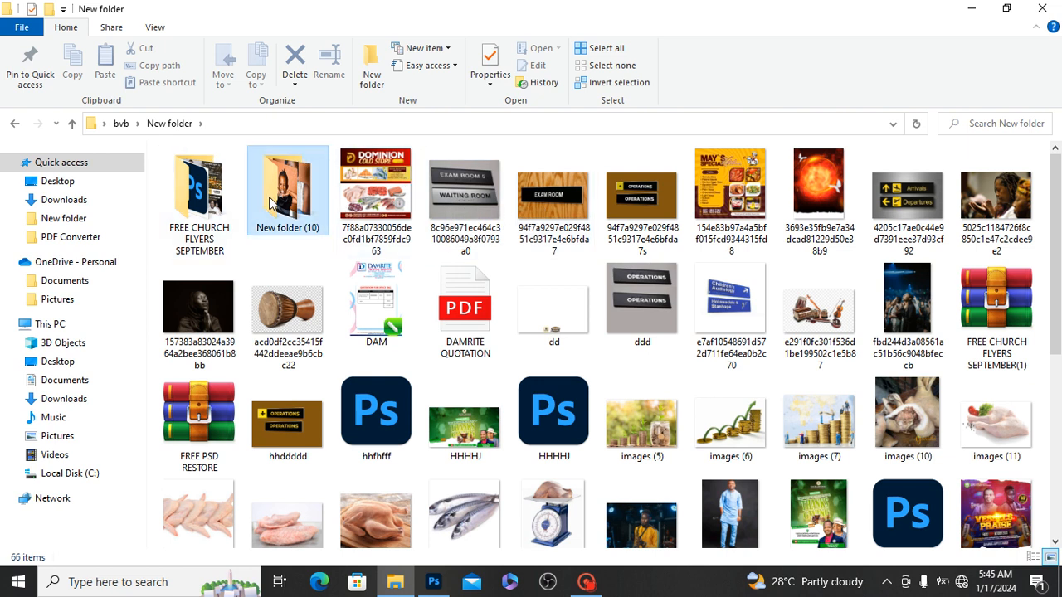
{"action": "double_click", "coordinate": [269, 204]}
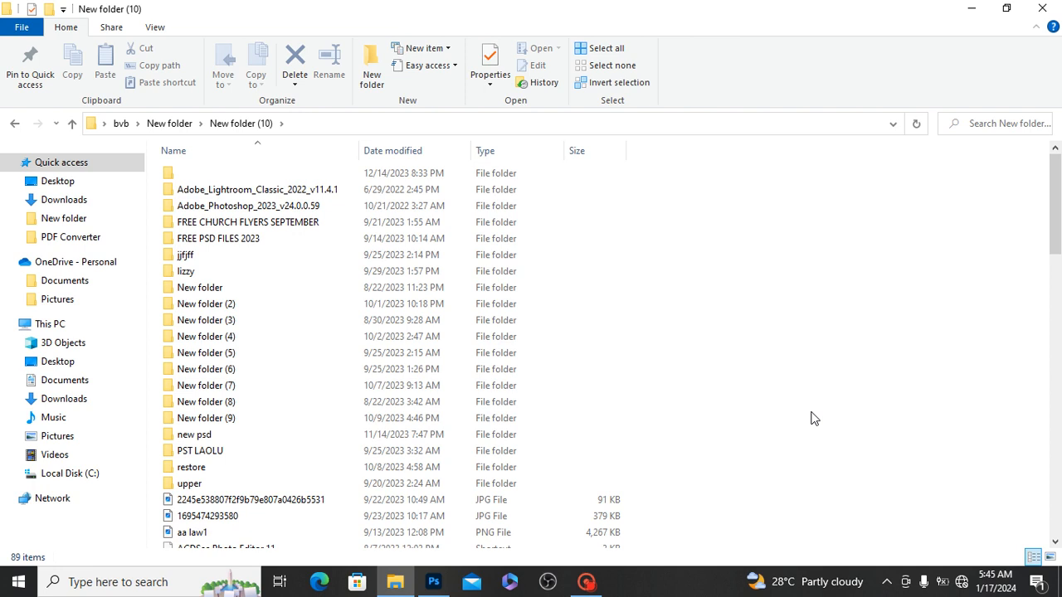
Step: Display the folder contents as large thumbnails and open the Pins folder inside the unnamed folder
{"action": "left_click", "coordinate": [1051, 557]}
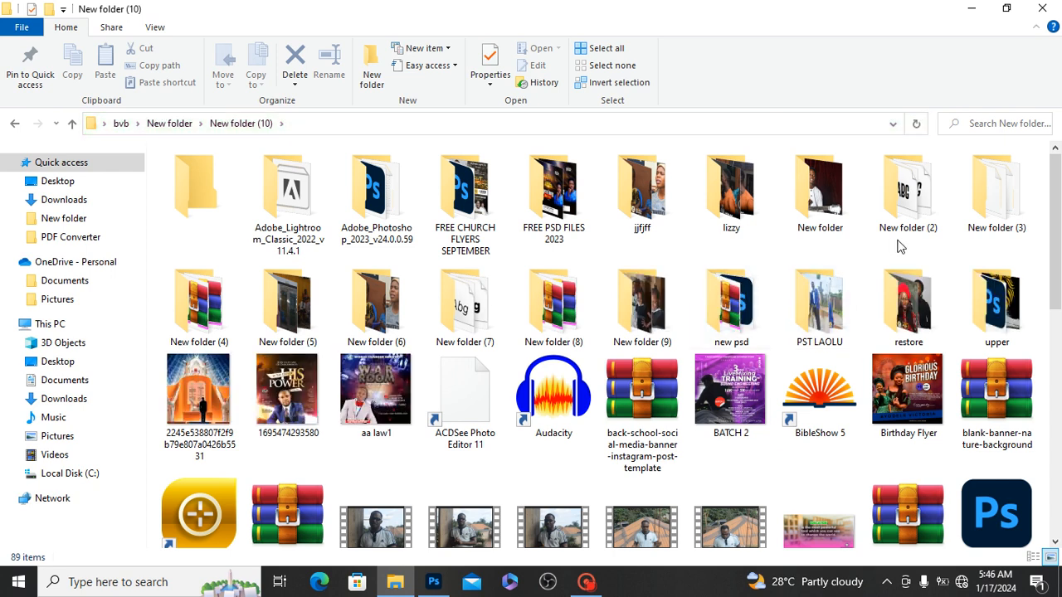
{"action": "scroll", "coordinate": [1060, 228], "scroll_direction": "down", "scroll_amount": 1}
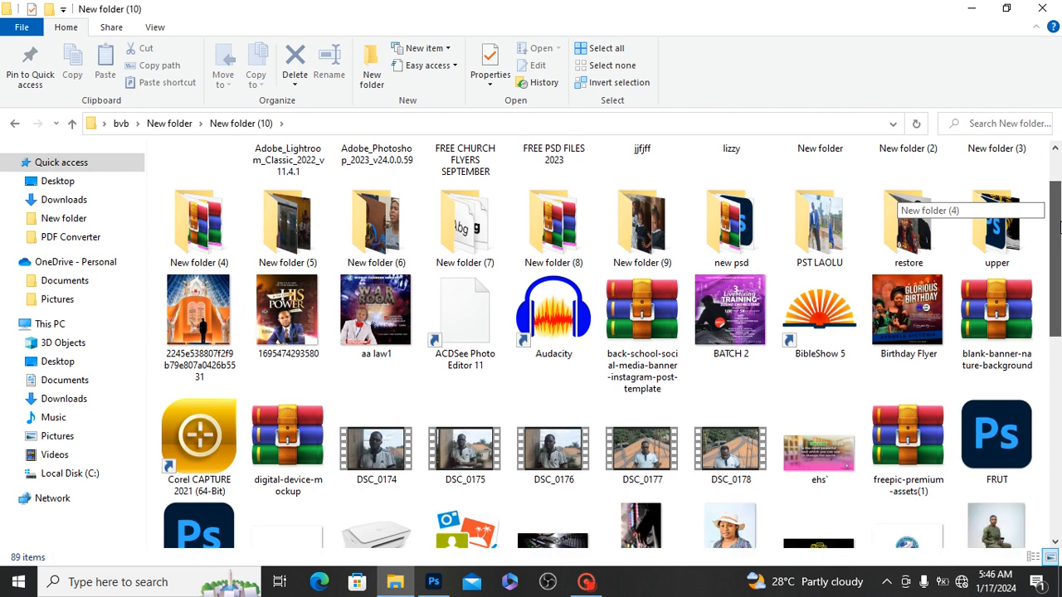
{"action": "scroll", "coordinate": [1060, 228], "scroll_direction": "up", "scroll_amount": 1}
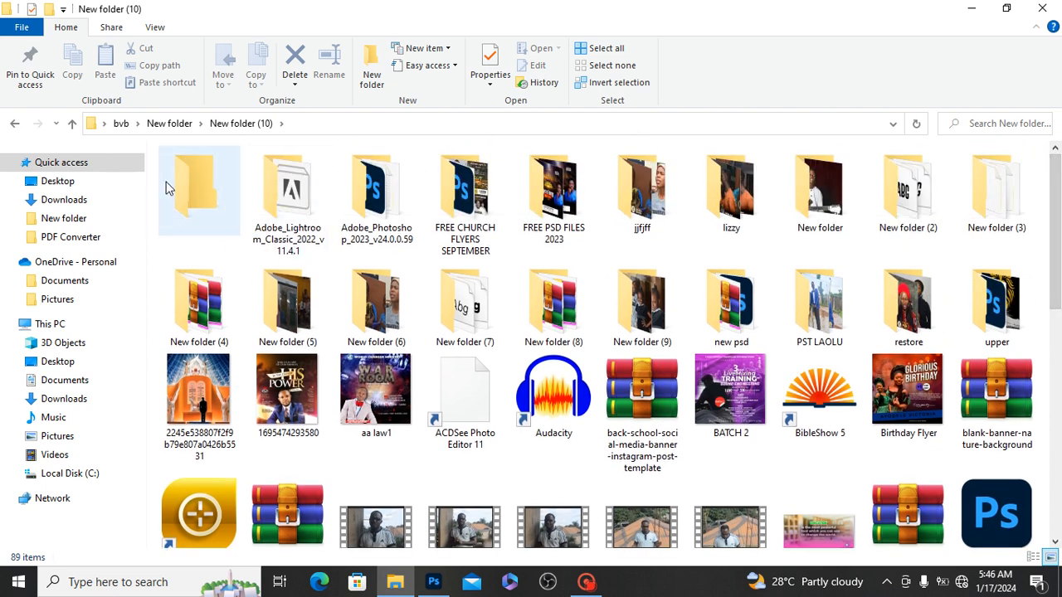
{"action": "double_click", "coordinate": [187, 185]}
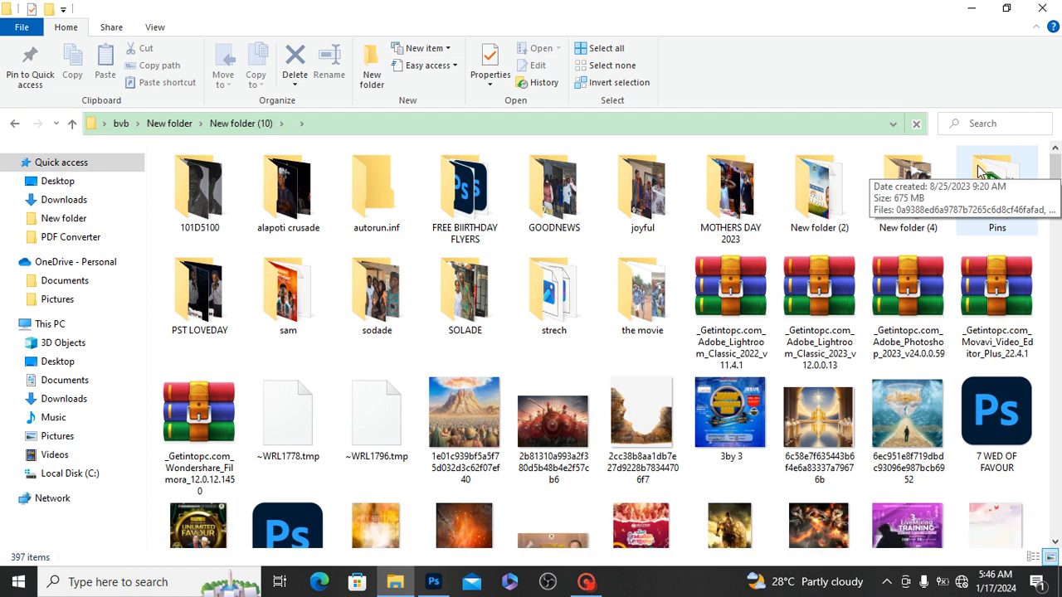
{"action": "left_click", "coordinate": [992, 182]}
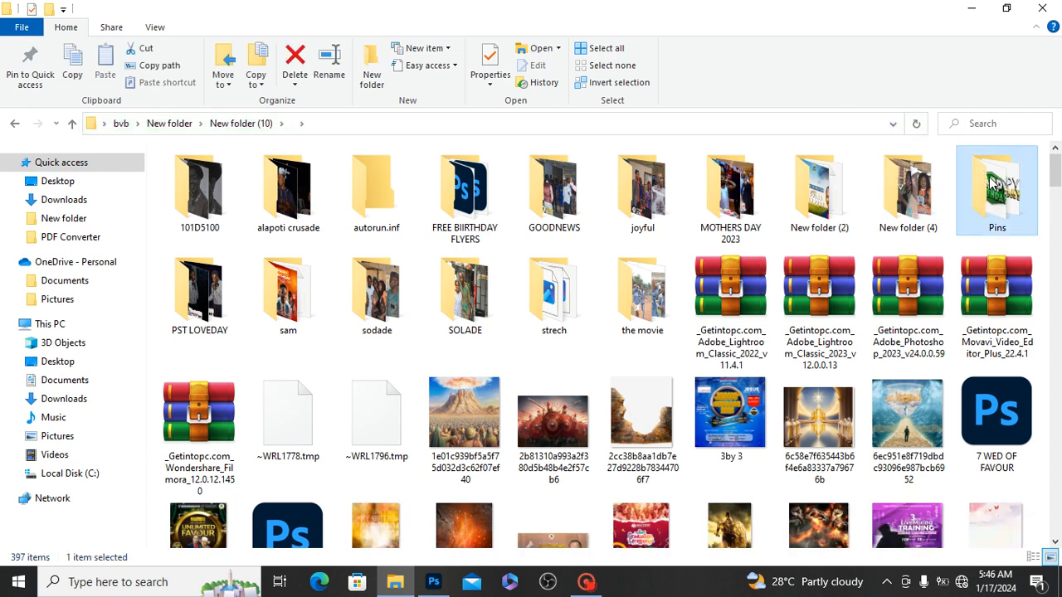
{"action": "double_click", "coordinate": [992, 183]}
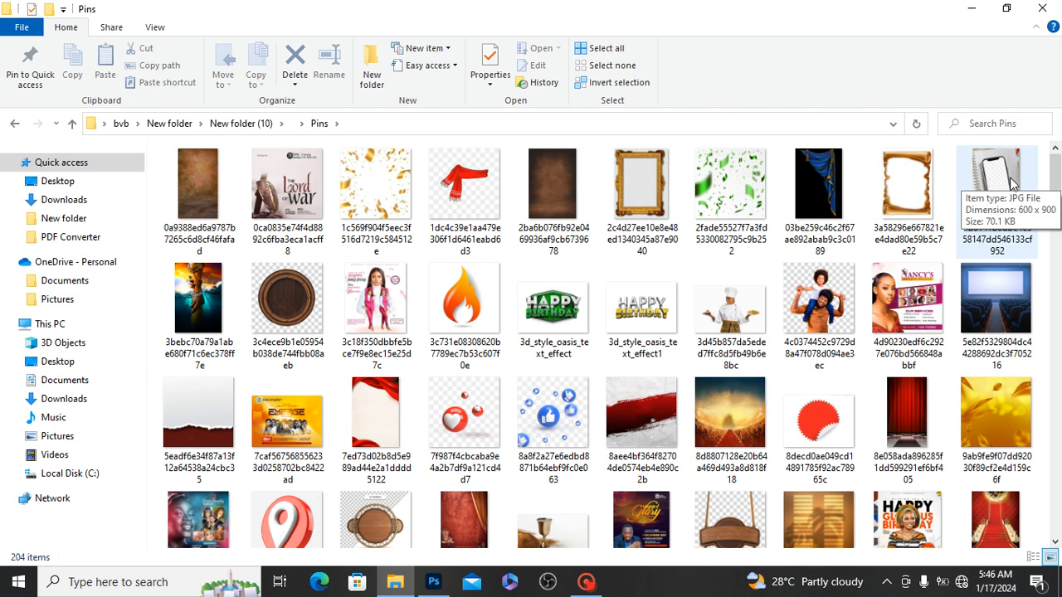
Step: Open the fiery background image 127dbe0825ca8febdad978cf9315a59d from Pins in Photoshop and unlock its Background layer
{"action": "left_click_drag", "start_coordinate": [1057, 175], "coordinate": [1059, 247]}
{"action": "left_click", "coordinate": [547, 282]}
{"action": "double_click", "coordinate": [547, 282]}
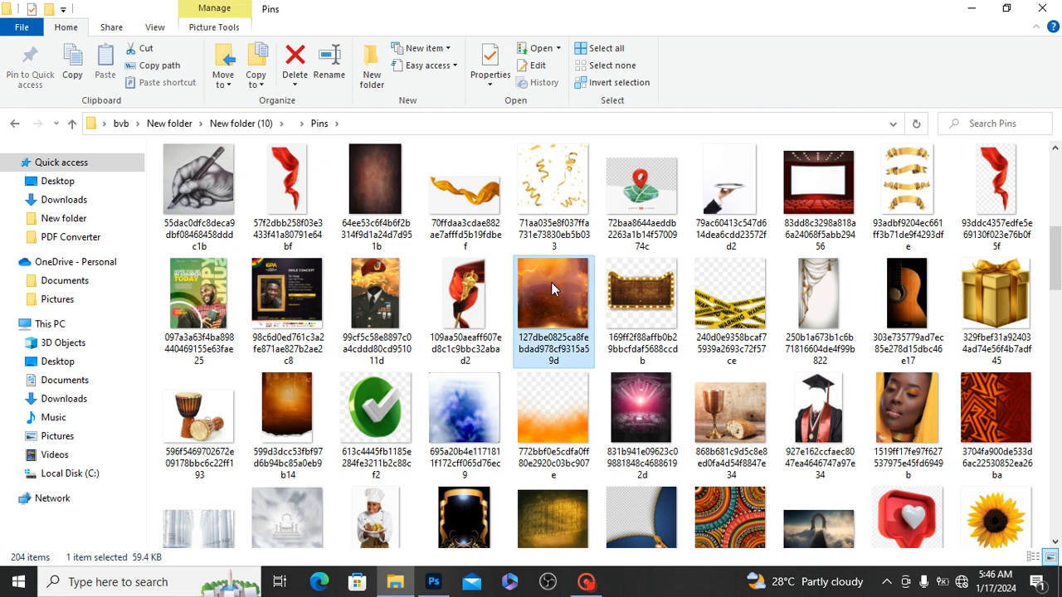
{"action": "left_click_drag", "start_coordinate": [551, 282], "coordinate": [453, 418]}
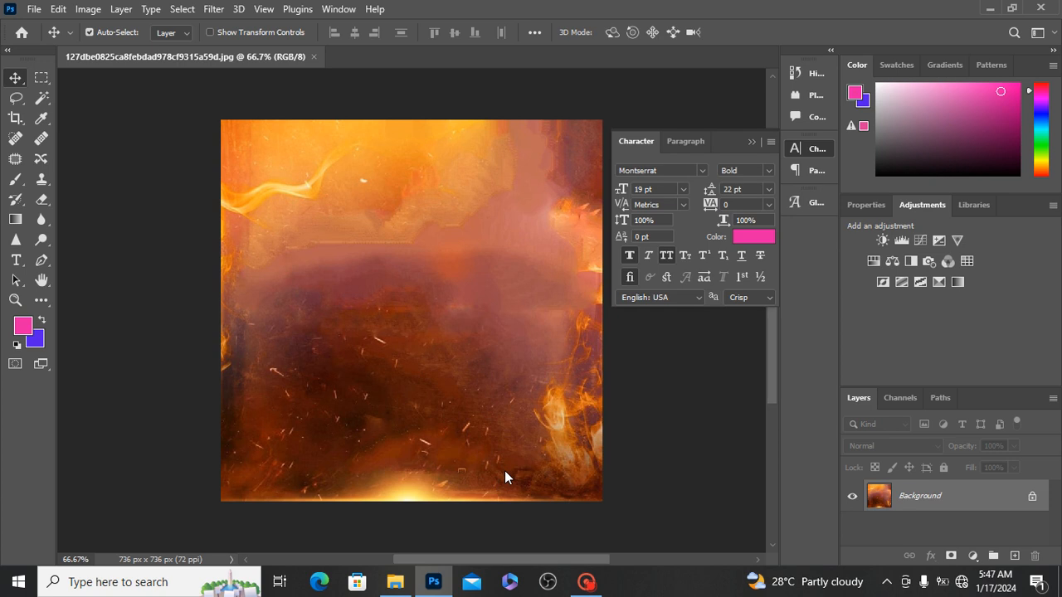
{"action": "left_click", "coordinate": [1029, 497]}
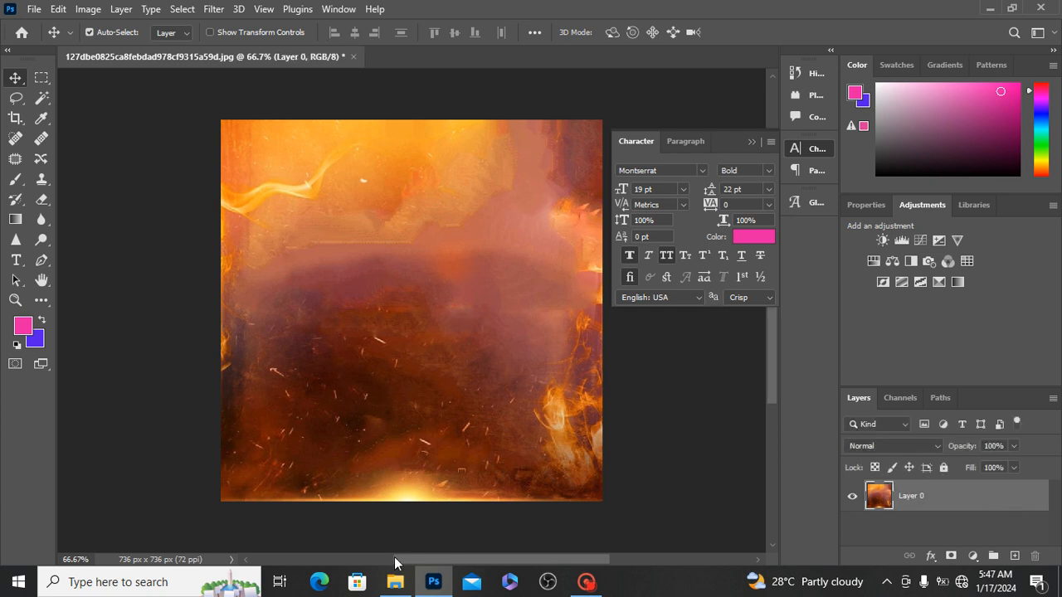
Step: Place the Pins image aa436f44c864d4c5d212d7fe532b79a2, showing hands around a globe above an open book, into the fiery document
{"action": "mouse_move", "coordinate": [395, 593]}
{"action": "left_click", "coordinate": [401, 519]}
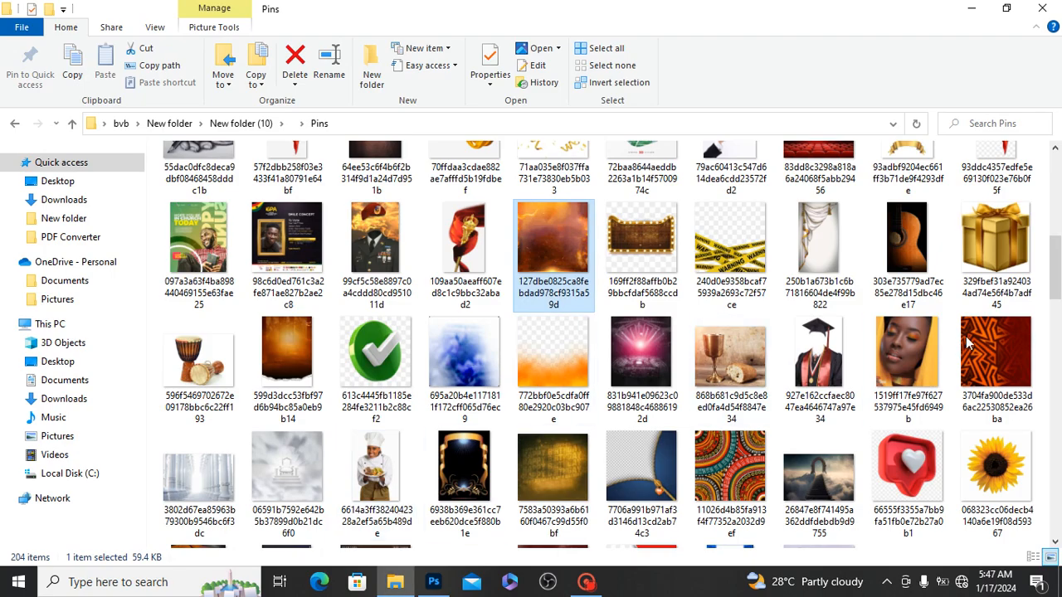
{"action": "left_click_drag", "start_coordinate": [1058, 282], "coordinate": [1058, 346]}
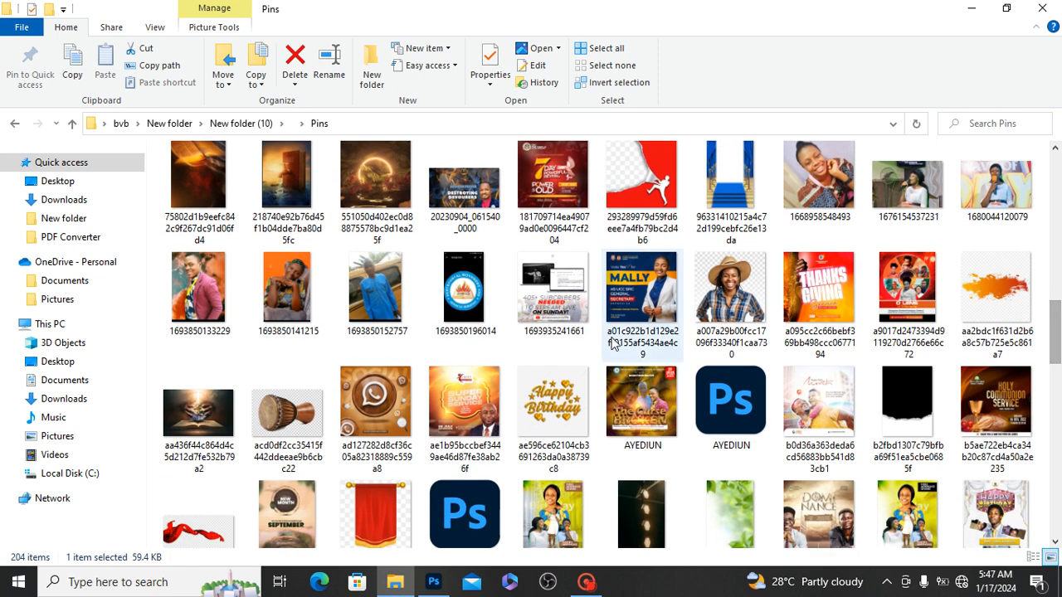
{"action": "left_click", "coordinate": [203, 423]}
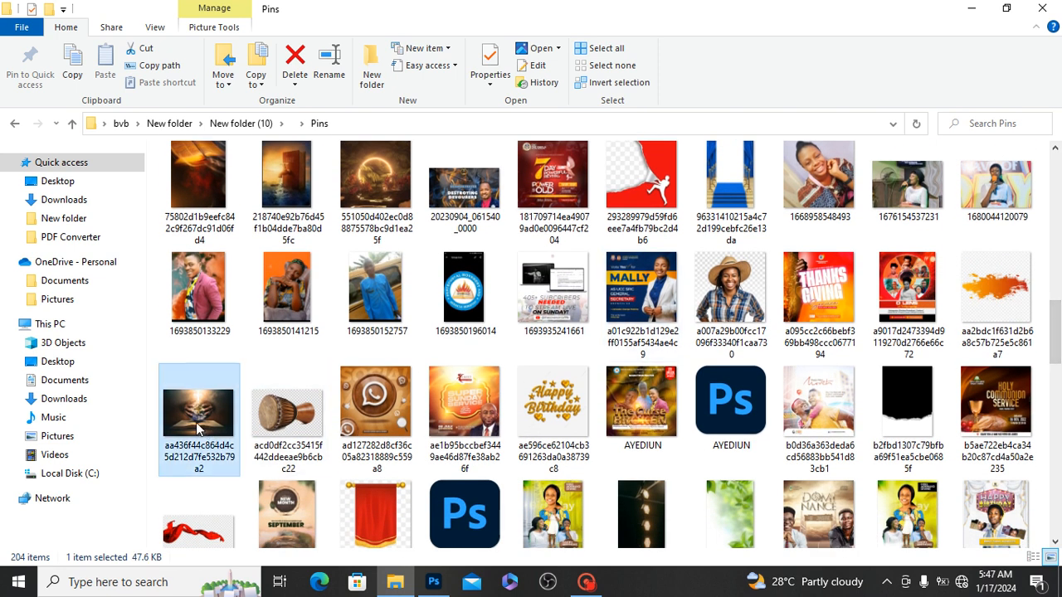
{"action": "left_click_drag", "start_coordinate": [206, 427], "coordinate": [310, 238]}
Step: Scale the placed globe image to about 68.37% and position it in the upper-left corner of the canvas
{"action": "left_click_drag", "start_coordinate": [352, 290], "coordinate": [351, 216]}
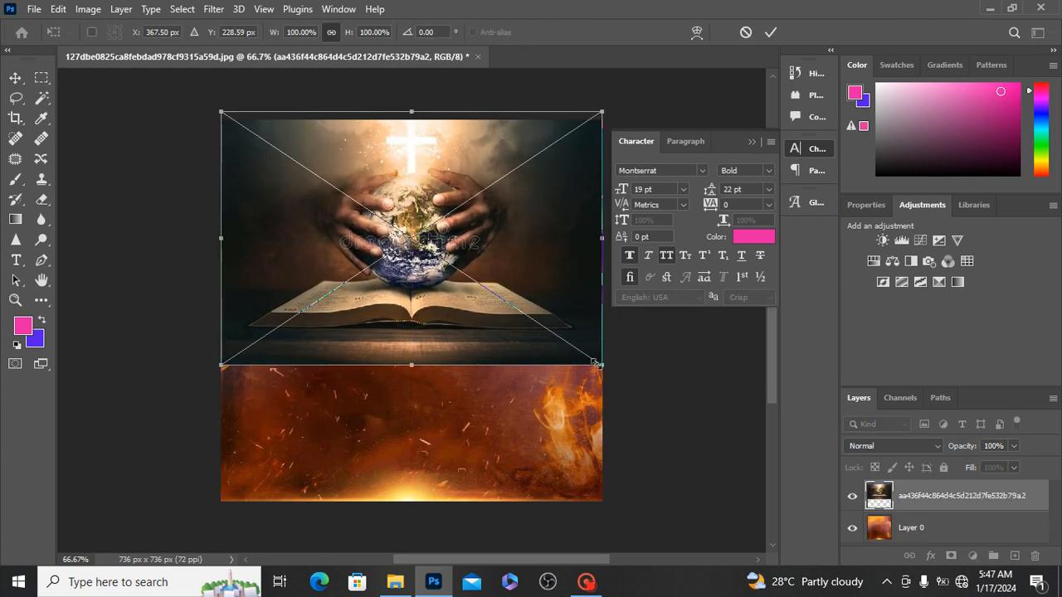
{"action": "left_click_drag", "start_coordinate": [601, 366], "coordinate": [481, 284]}
{"action": "mouse_move", "coordinate": [408, 242]}
{"action": "left_mouse_down"}
{"action": "mouse_move", "coordinate": [398, 277]}
{"action": "mouse_move", "coordinate": [397, 250]}
{"action": "left_mouse_up"}
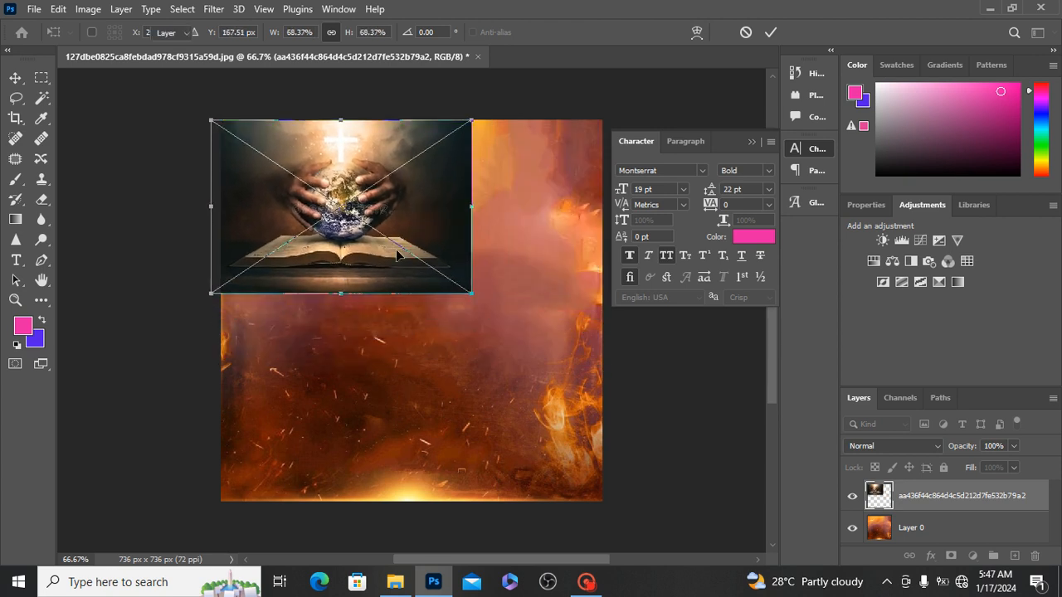
{"action": "key", "text": "Return"}
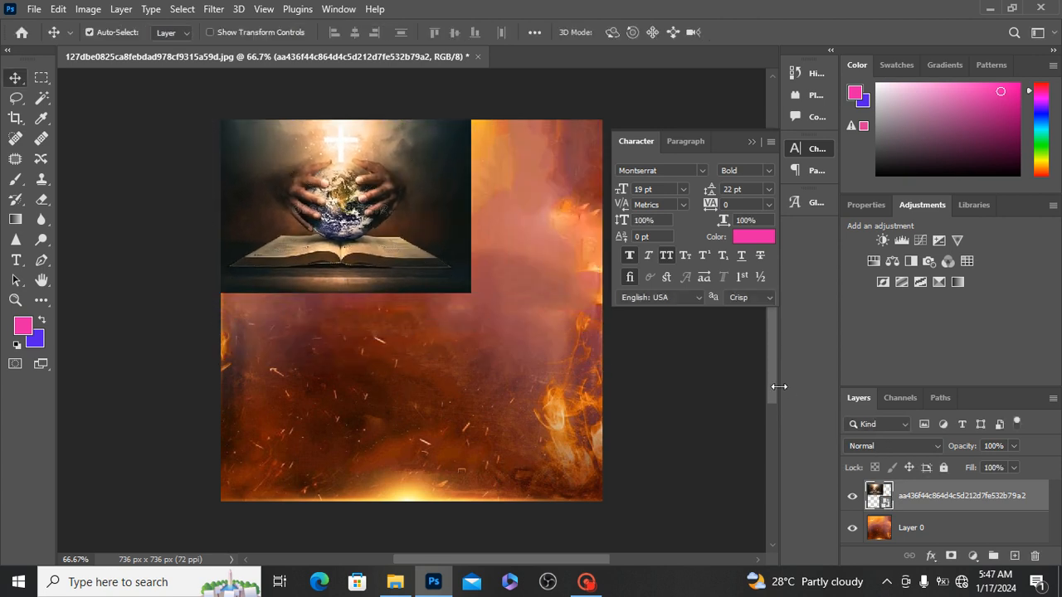
Step: Set the globe image layer's blend mode to Overlay and add a layer mask to it
{"action": "left_click", "coordinate": [889, 439]}
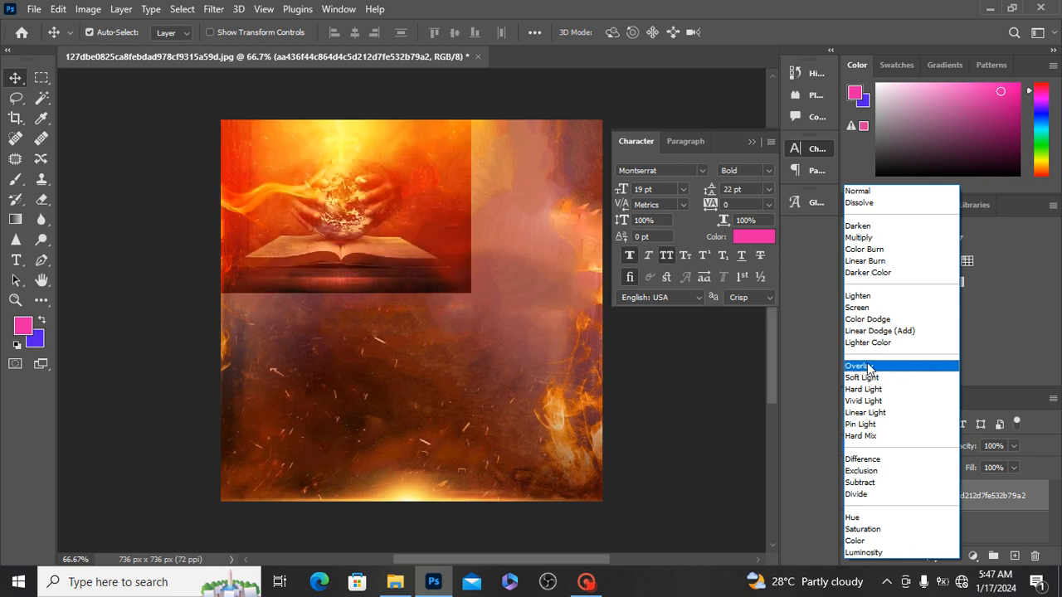
{"action": "left_click", "coordinate": [869, 368]}
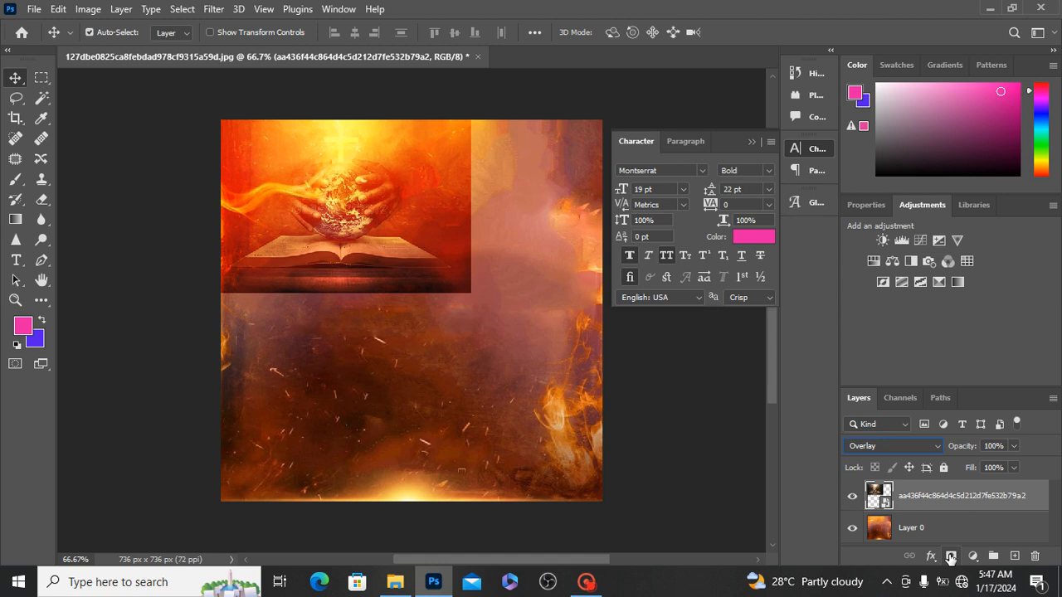
{"action": "left_click", "coordinate": [951, 558]}
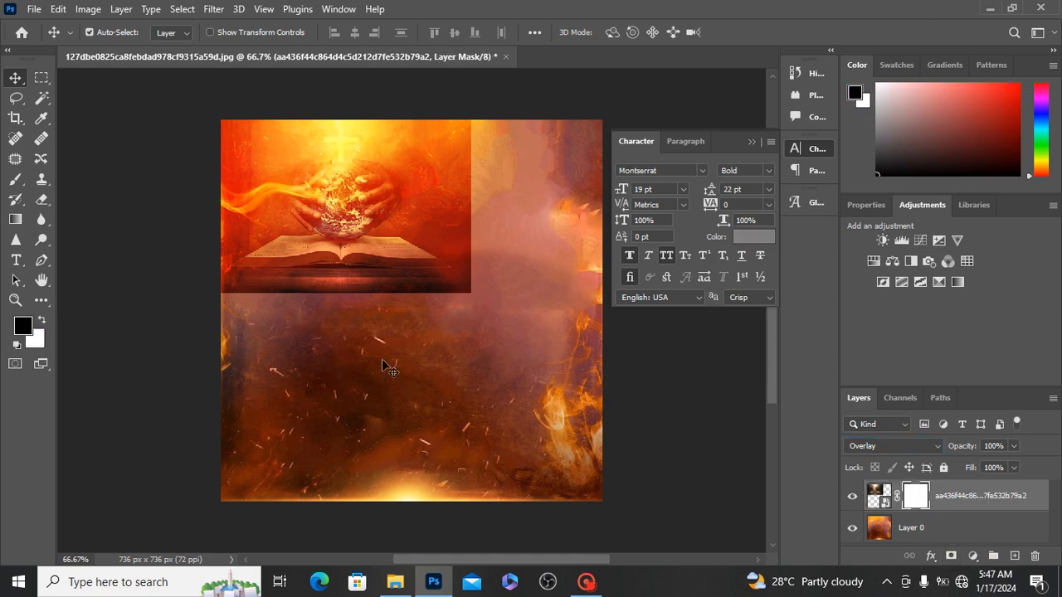
Step: Paint black on the layer mask with a soft 78 px brush at 0% hardness to fade the globe image's hard edges
{"action": "left_click", "coordinate": [16, 183]}
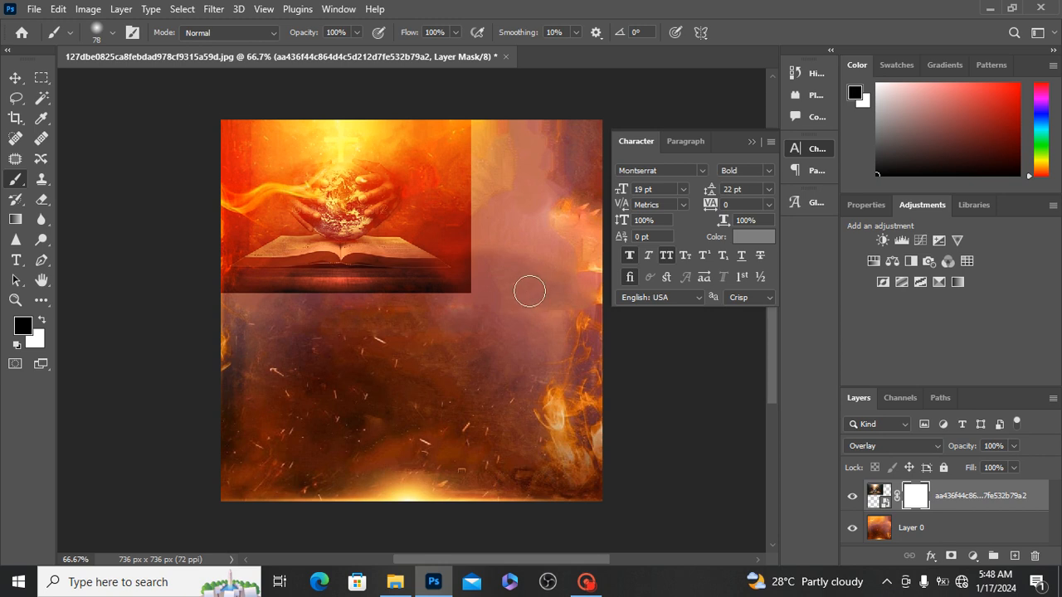
{"action": "left_click", "coordinate": [113, 33]}
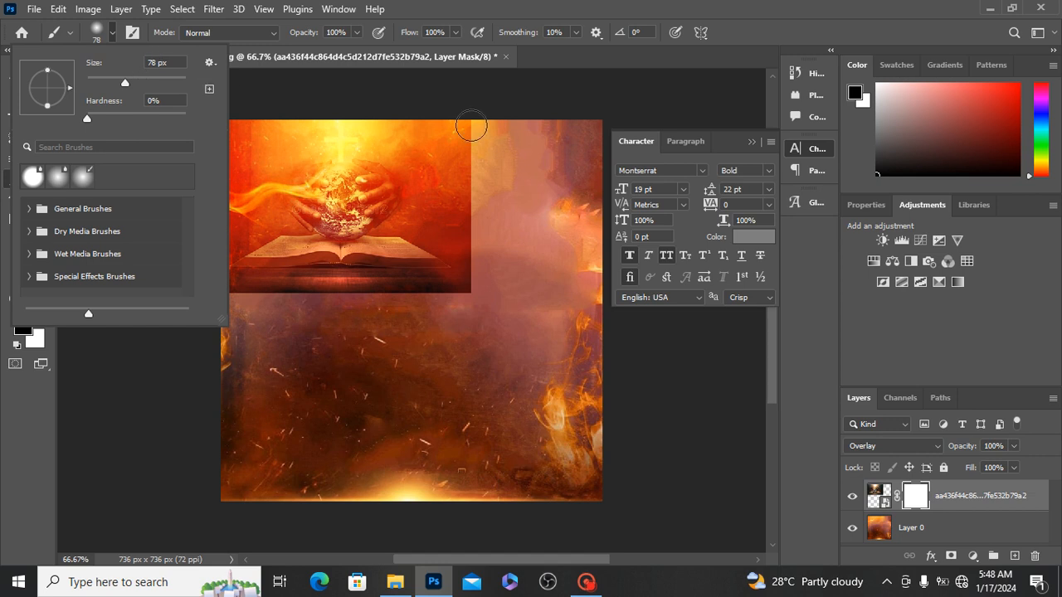
{"action": "left_click", "coordinate": [471, 126]}
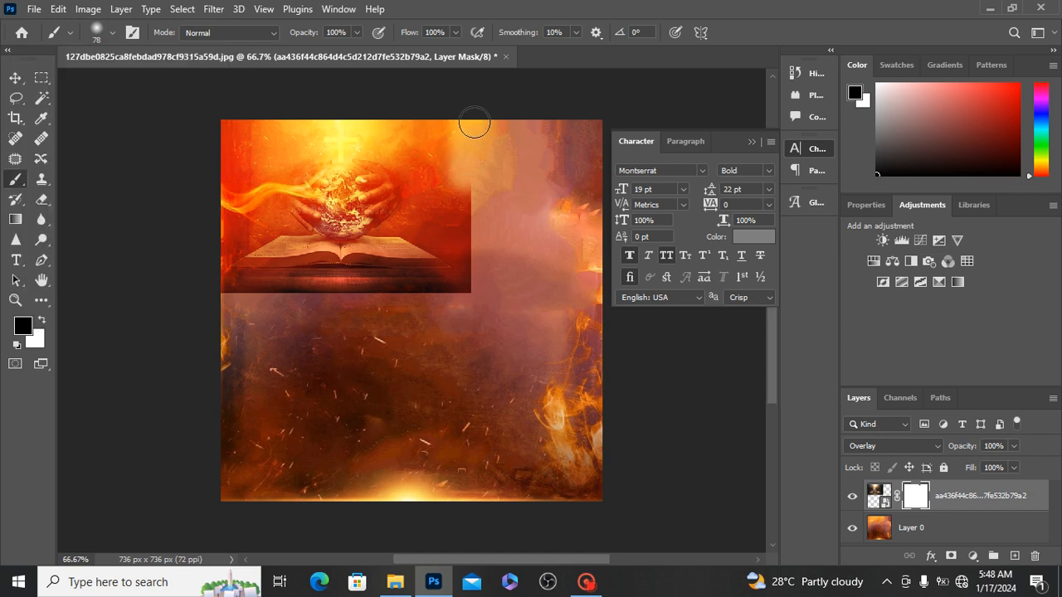
{"action": "mouse_move", "coordinate": [474, 122]}
{"action": "left_mouse_down"}
{"action": "mouse_move", "coordinate": [469, 301]}
{"action": "mouse_move", "coordinate": [464, 267]}
{"action": "mouse_move", "coordinate": [456, 287]}
{"action": "mouse_move", "coordinate": [213, 289]}
{"action": "mouse_move", "coordinate": [461, 294]}
{"action": "mouse_move", "coordinate": [226, 282]}
{"action": "mouse_move", "coordinate": [230, 120]}
{"action": "mouse_move", "coordinate": [227, 153]}
{"action": "mouse_move", "coordinate": [234, 128]}
{"action": "mouse_move", "coordinate": [402, 120]}
{"action": "mouse_move", "coordinate": [423, 130]}
{"action": "mouse_move", "coordinate": [297, 130]}
{"action": "mouse_move", "coordinate": [444, 141]}
{"action": "mouse_move", "coordinate": [239, 128]}
{"action": "mouse_move", "coordinate": [489, 154]}
{"action": "mouse_move", "coordinate": [340, 125]}
{"action": "mouse_move", "coordinate": [231, 149]}
{"action": "left_mouse_up"}
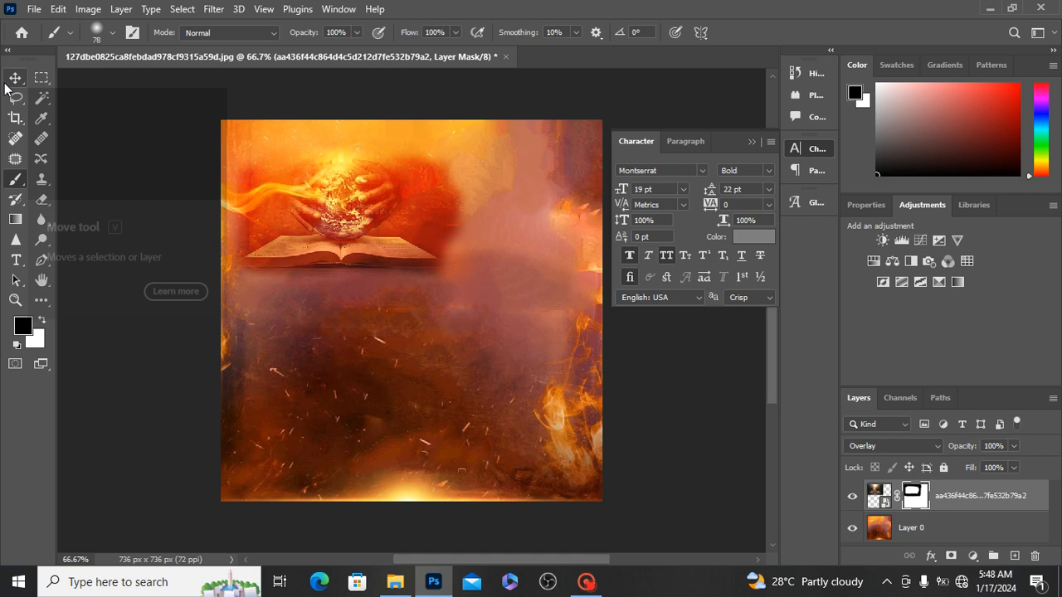
Step: Free-transform the masked globe image to about 130.46% and reposition it over the upper part of the canvas
{"action": "key", "text": "v"}
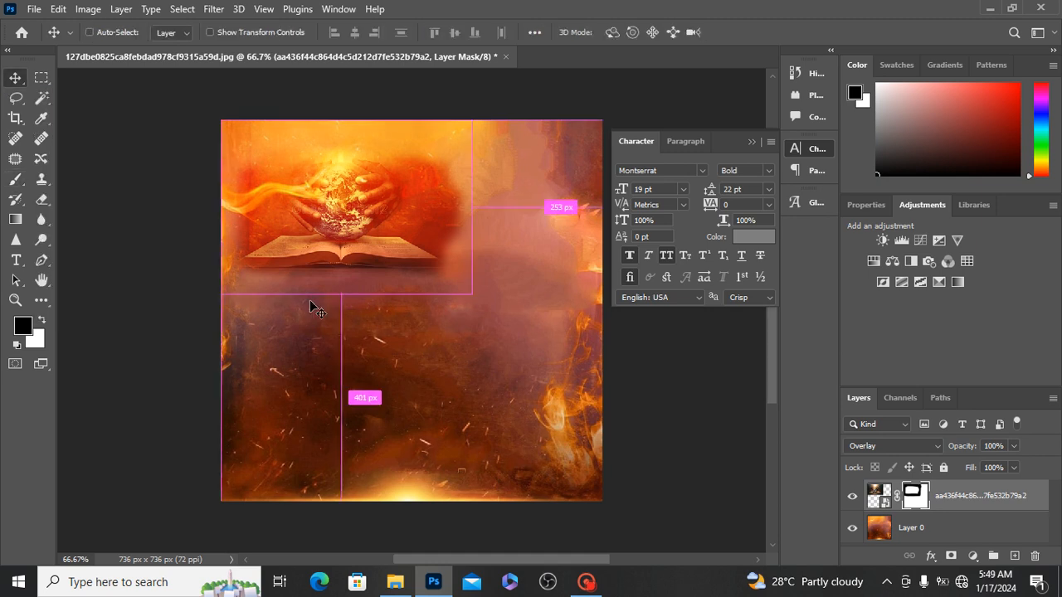
{"action": "key", "text": "ctrl+t"}
{"action": "key", "text": "ctrl+t"}
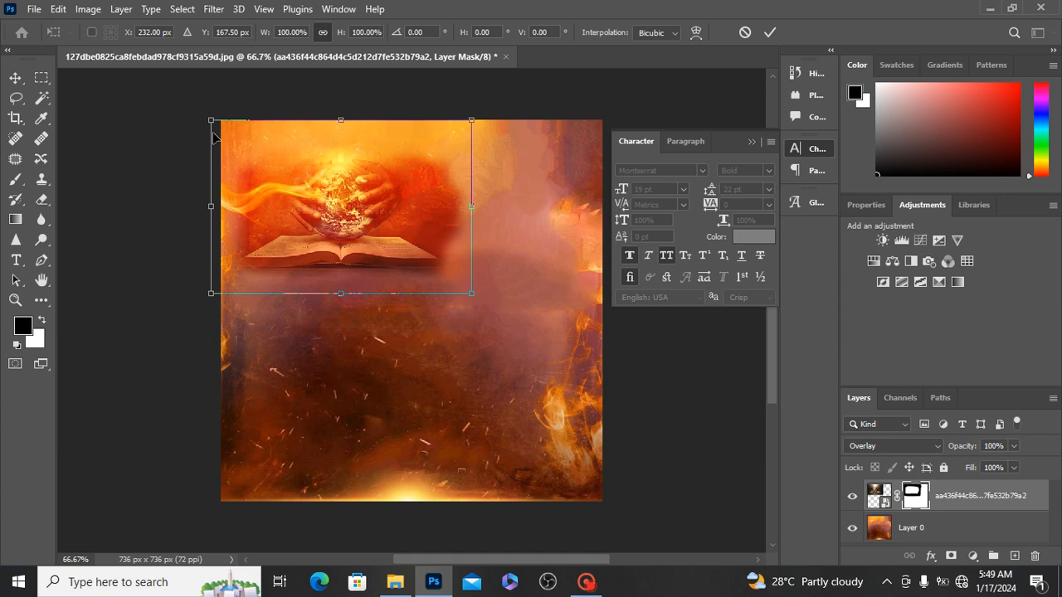
{"action": "left_click_drag", "start_coordinate": [212, 122], "coordinate": [131, 78]}
{"action": "scroll", "coordinate": [340, 230], "scroll_direction": "up", "scroll_amount": 1}
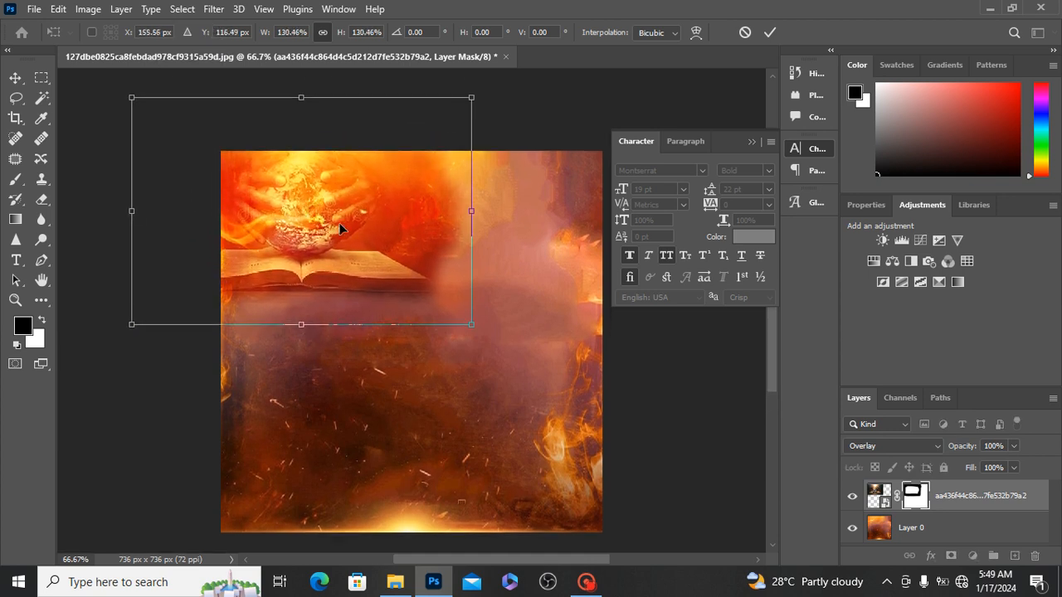
{"action": "left_click_drag", "start_coordinate": [379, 261], "coordinate": [428, 285]}
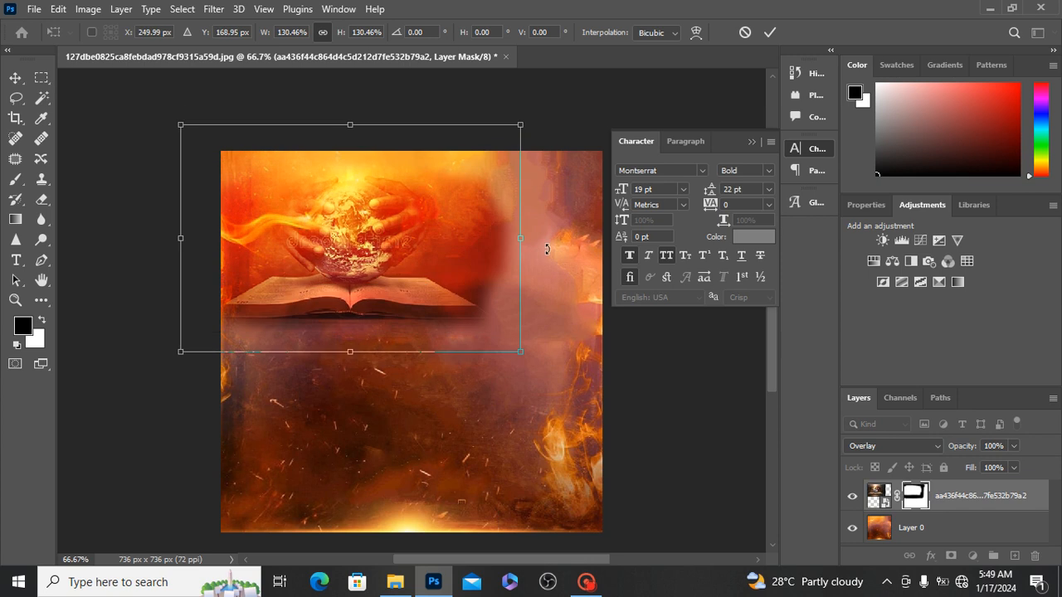
Step: Enlarge the globe image to about 137.30%, tilt it slightly counterclockwise, reposition it over the canvas's upper-left area and apply the transform
{"action": "left_click_drag", "start_coordinate": [546, 236], "coordinate": [531, 159]}
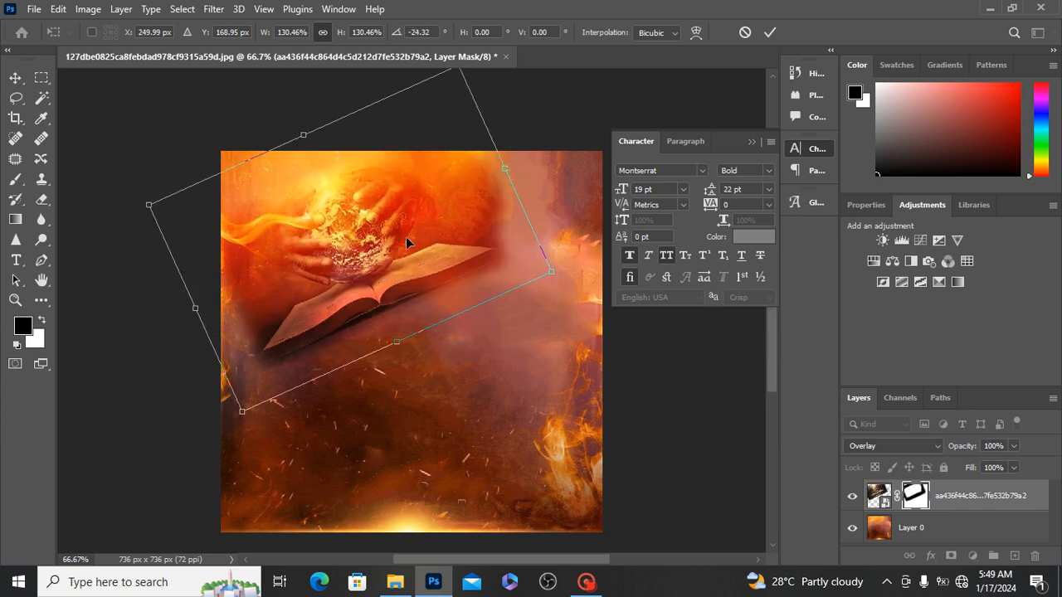
{"action": "left_click_drag", "start_coordinate": [402, 237], "coordinate": [363, 220]}
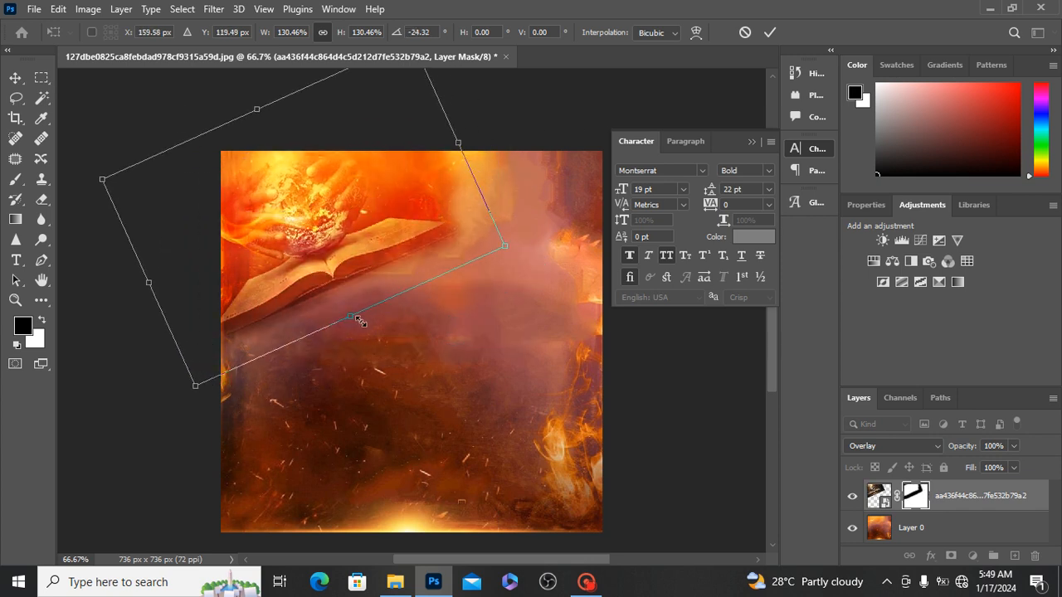
{"action": "left_click_drag", "start_coordinate": [359, 321], "coordinate": [368, 331]}
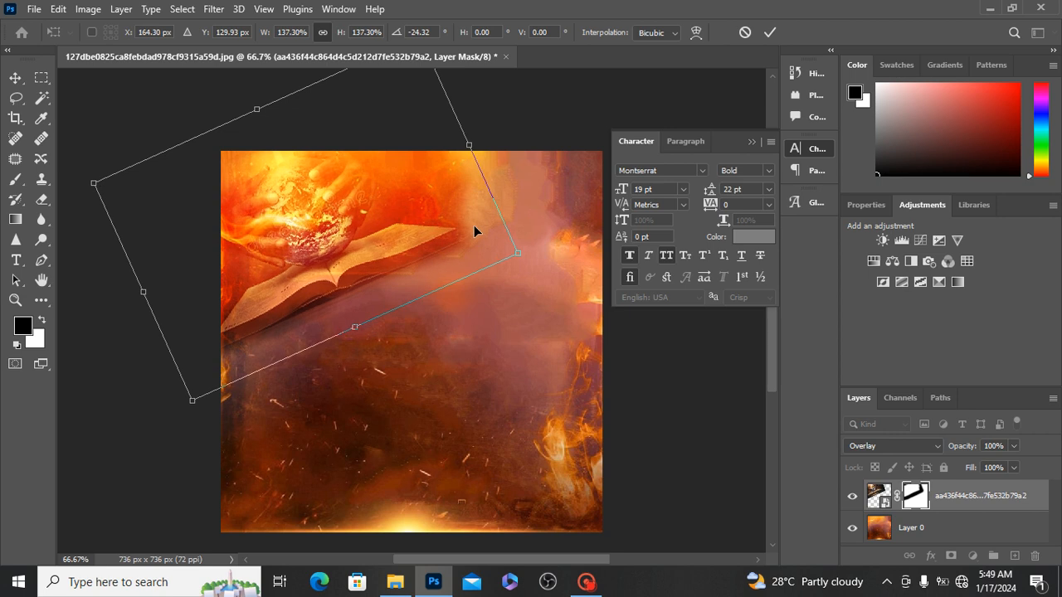
{"action": "left_click_drag", "start_coordinate": [520, 209], "coordinate": [389, 242]}
{"action": "key", "text": "Return"}
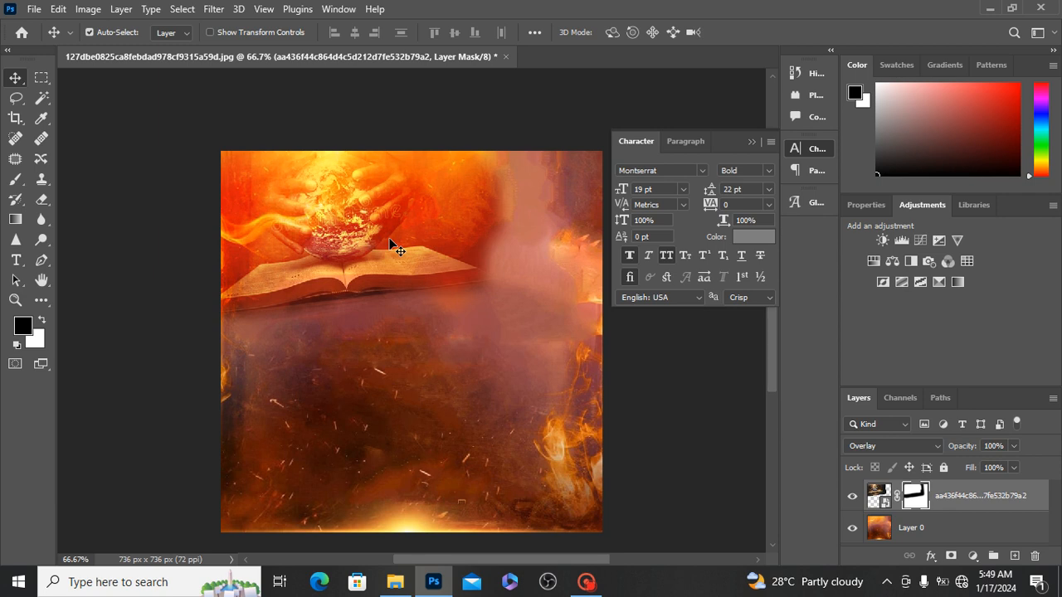
Step: Find the open-book image 75802d1b9eefc842c9f267dc91d06fd4 in File Explorer's Pins folder and place it over the right part of the Photoshop canvas
{"action": "left_click", "coordinate": [395, 582]}
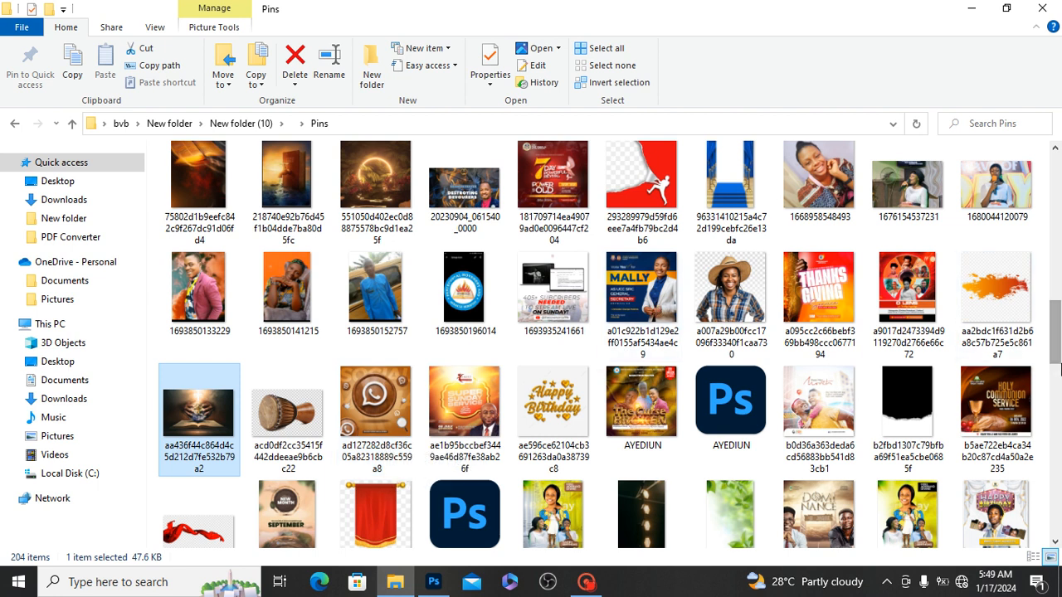
{"action": "left_click_drag", "start_coordinate": [1058, 344], "coordinate": [1056, 452]}
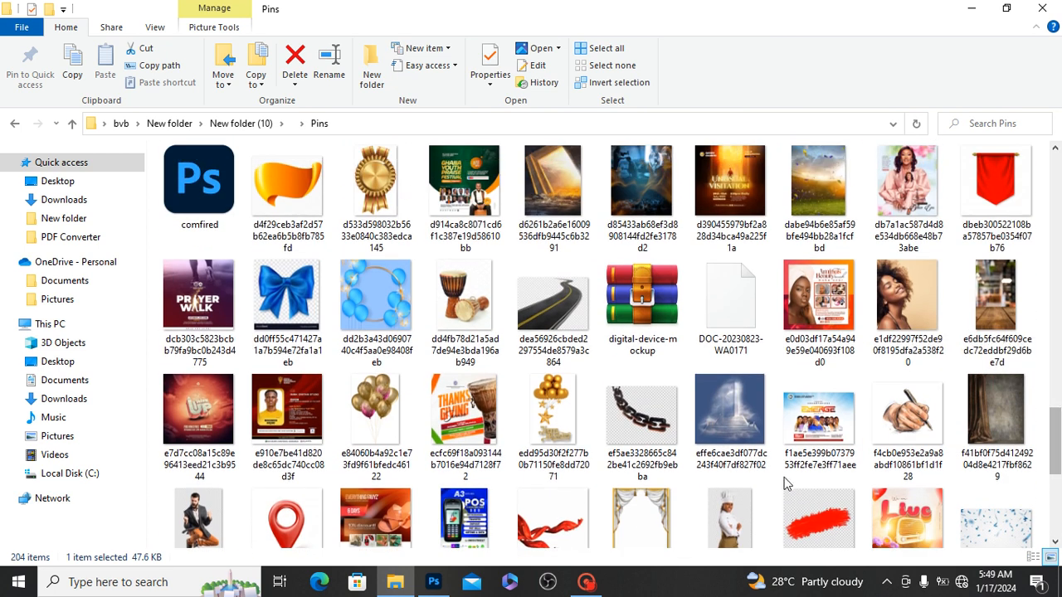
{"action": "left_click", "coordinate": [745, 428]}
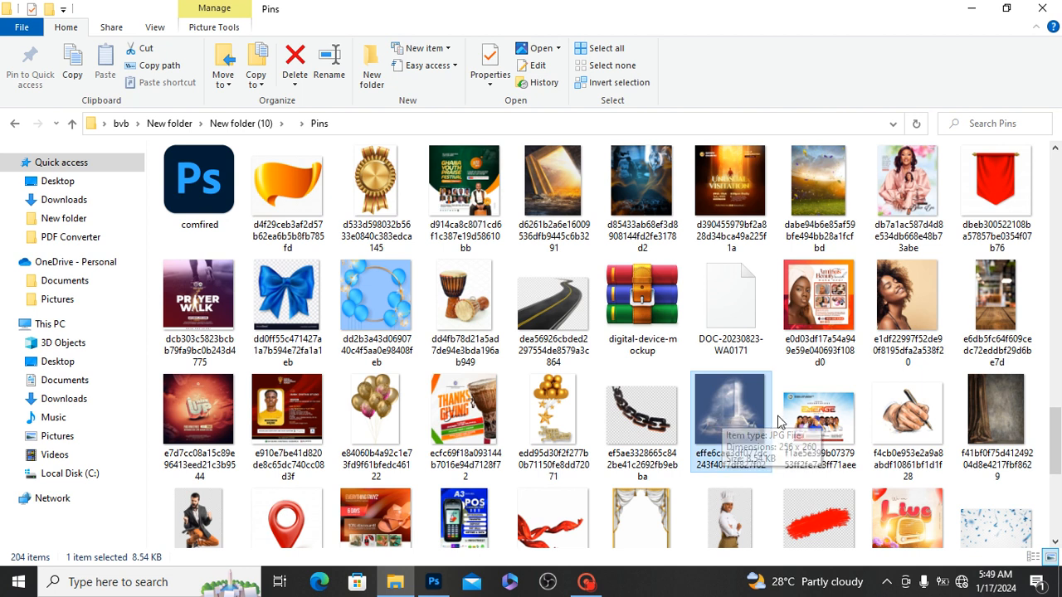
{"action": "left_click_drag", "start_coordinate": [1058, 438], "coordinate": [1045, 309]}
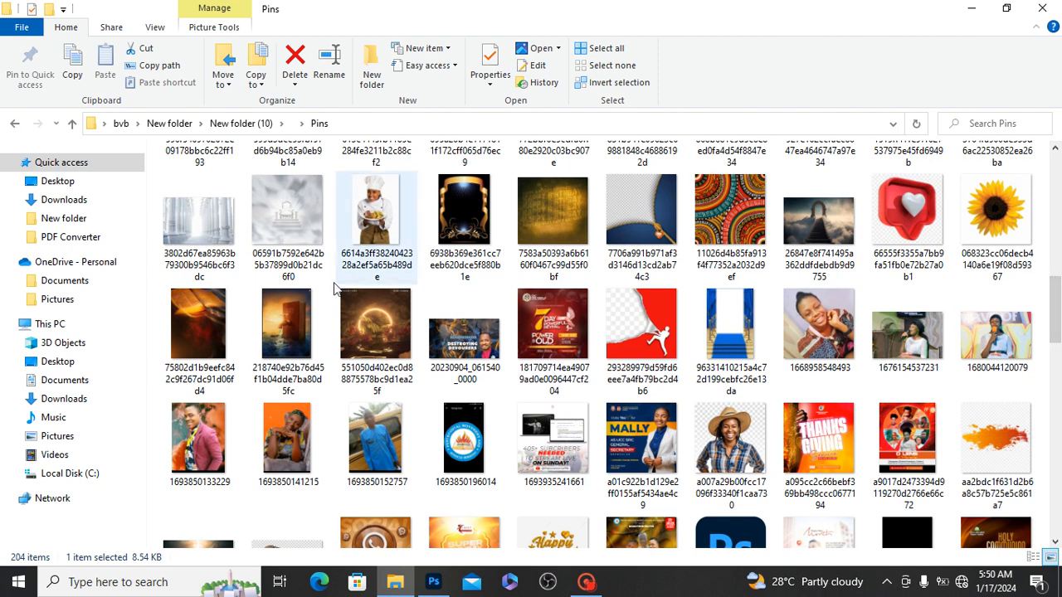
{"action": "left_click", "coordinate": [182, 326]}
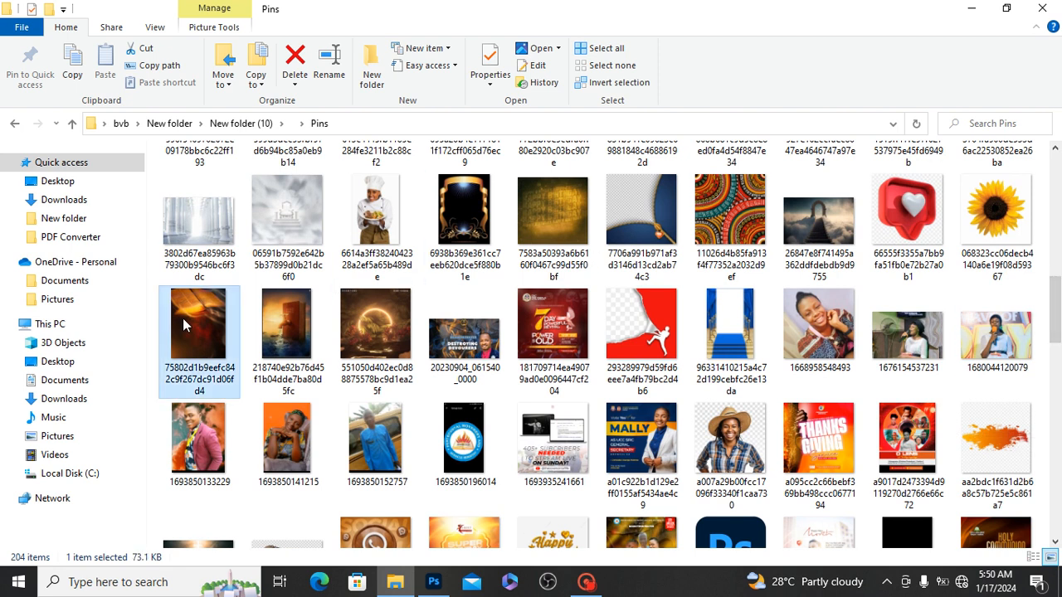
{"action": "left_click_drag", "start_coordinate": [182, 318], "coordinate": [555, 354]}
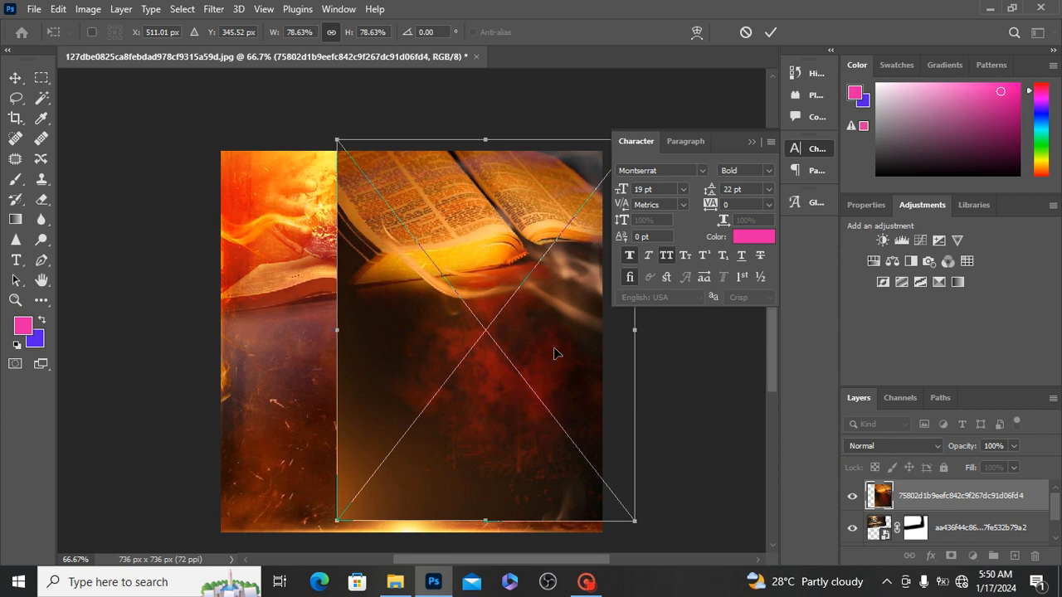
{"action": "key", "text": "Return"}
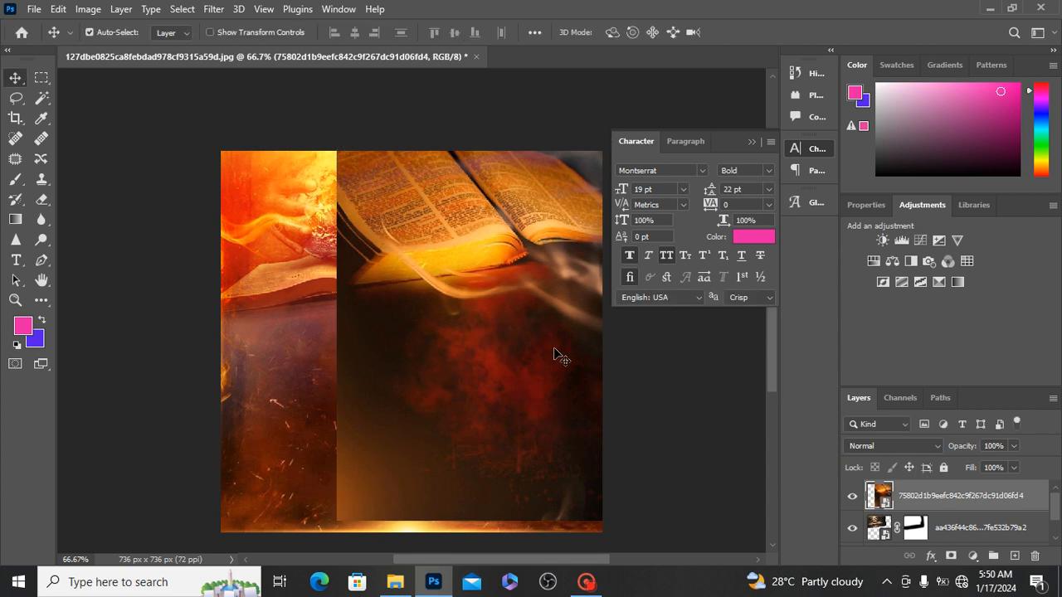
Step: Add a layer mask to the open-book image and paint black with the soft 78 px brush to hide its left edge and lower area
{"action": "left_click", "coordinate": [952, 556]}
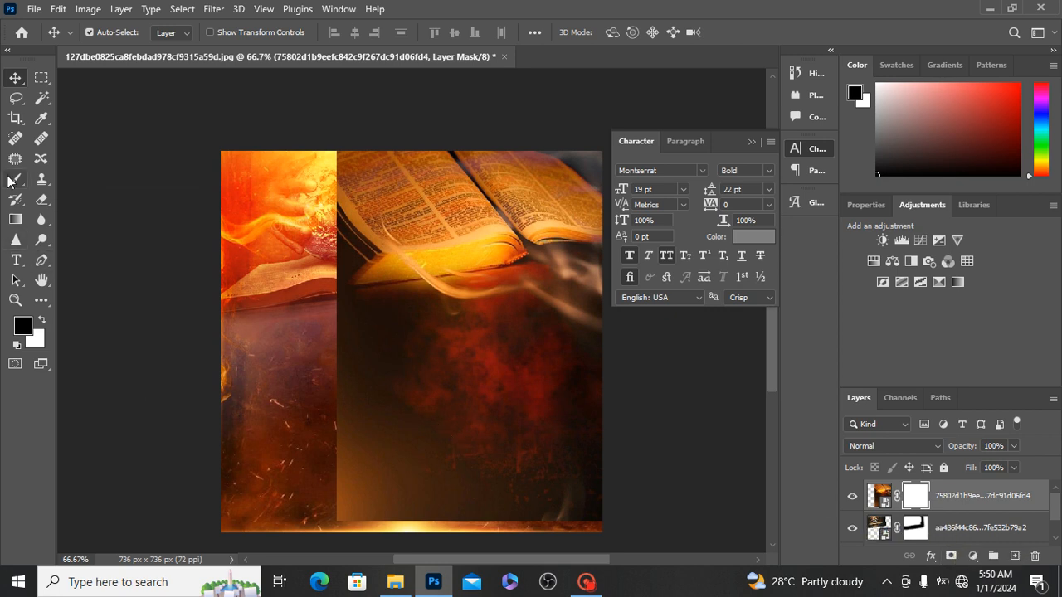
{"action": "left_click", "coordinate": [13, 180]}
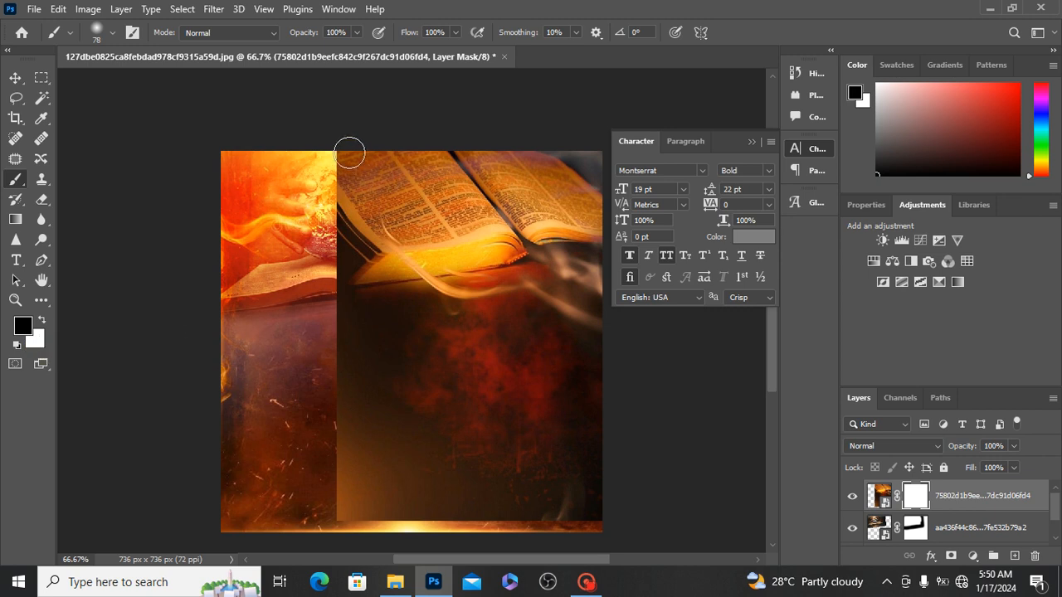
{"action": "mouse_move", "coordinate": [350, 153]}
{"action": "left_mouse_down"}
{"action": "mouse_move", "coordinate": [347, 343]}
{"action": "mouse_move", "coordinate": [328, 161]}
{"action": "mouse_move", "coordinate": [344, 570]}
{"action": "mouse_move", "coordinate": [410, 465]}
{"action": "mouse_move", "coordinate": [357, 515]}
{"action": "mouse_move", "coordinate": [571, 519]}
{"action": "mouse_move", "coordinate": [444, 523]}
{"action": "mouse_move", "coordinate": [640, 492]}
{"action": "mouse_move", "coordinate": [411, 508]}
{"action": "mouse_move", "coordinate": [658, 482]}
{"action": "mouse_move", "coordinate": [452, 508]}
{"action": "mouse_move", "coordinate": [650, 470]}
{"action": "mouse_move", "coordinate": [598, 460]}
{"action": "mouse_move", "coordinate": [307, 473]}
{"action": "mouse_move", "coordinate": [467, 435]}
{"action": "mouse_move", "coordinate": [311, 426]}
{"action": "mouse_move", "coordinate": [648, 433]}
{"action": "mouse_move", "coordinate": [596, 513]}
{"action": "mouse_move", "coordinate": [474, 516]}
{"action": "mouse_move", "coordinate": [667, 542]}
{"action": "mouse_move", "coordinate": [503, 505]}
{"action": "mouse_move", "coordinate": [395, 445]}
{"action": "mouse_move", "coordinate": [502, 396]}
{"action": "mouse_move", "coordinate": [648, 399]}
{"action": "mouse_move", "coordinate": [324, 377]}
{"action": "mouse_move", "coordinate": [399, 362]}
{"action": "mouse_move", "coordinate": [363, 366]}
{"action": "mouse_move", "coordinate": [369, 123]}
{"action": "mouse_move", "coordinate": [372, 286]}
{"action": "mouse_move", "coordinate": [477, 313]}
{"action": "mouse_move", "coordinate": [666, 334]}
{"action": "mouse_move", "coordinate": [435, 357]}
{"action": "mouse_move", "coordinate": [674, 353]}
{"action": "mouse_move", "coordinate": [340, 353]}
{"action": "mouse_move", "coordinate": [432, 326]}
{"action": "mouse_move", "coordinate": [408, 315]}
{"action": "mouse_move", "coordinate": [601, 311]}
{"action": "mouse_move", "coordinate": [534, 299]}
{"action": "mouse_move", "coordinate": [392, 309]}
{"action": "mouse_move", "coordinate": [612, 286]}
{"action": "mouse_move", "coordinate": [644, 266]}
{"action": "mouse_move", "coordinate": [572, 276]}
{"action": "left_mouse_up"}
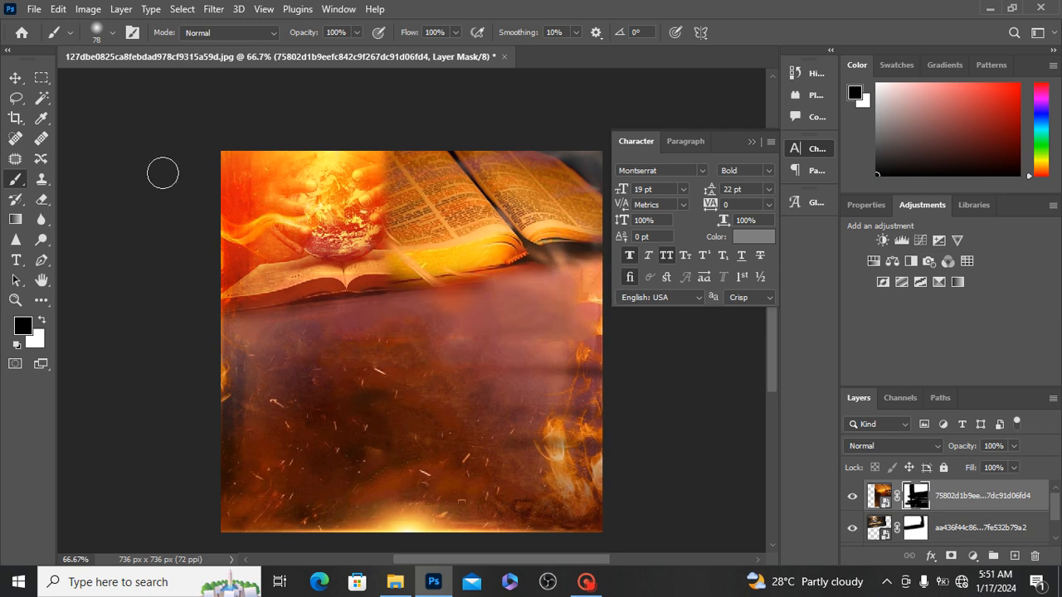
Step: Set the open-book image layer's blend mode to Soft Light
{"action": "left_click", "coordinate": [15, 78]}
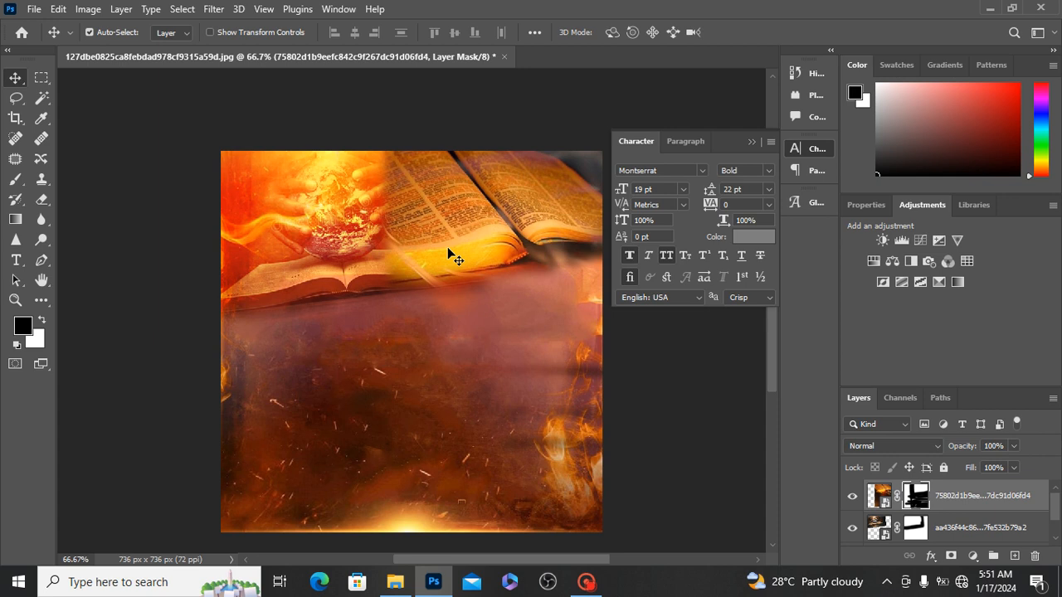
{"action": "left_click", "coordinate": [906, 445]}
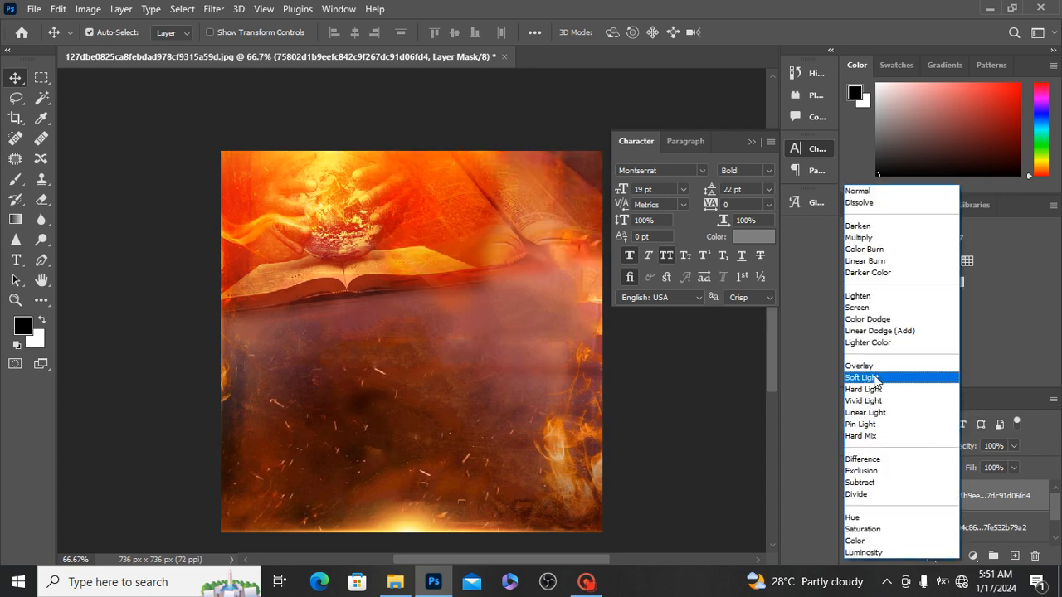
{"action": "left_click", "coordinate": [875, 379]}
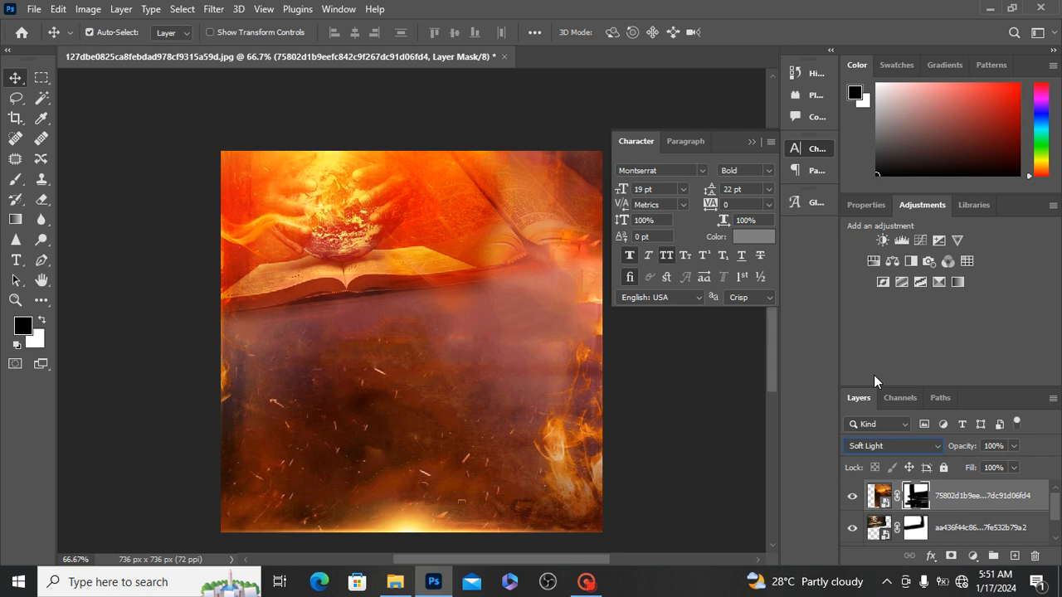